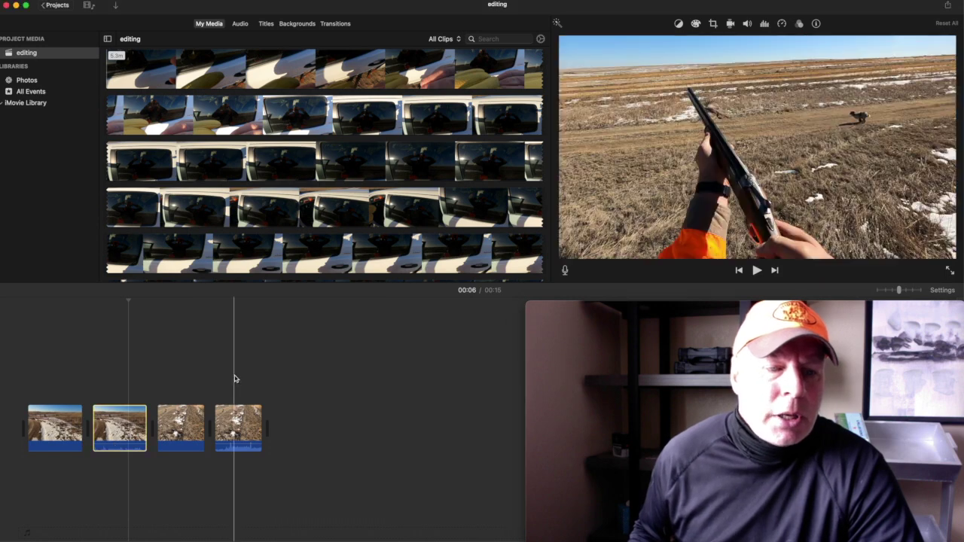
Turn down the second timeline clip's audio and apply the Ken Burns crop style to that clip
drag(118, 444, 118, 456)
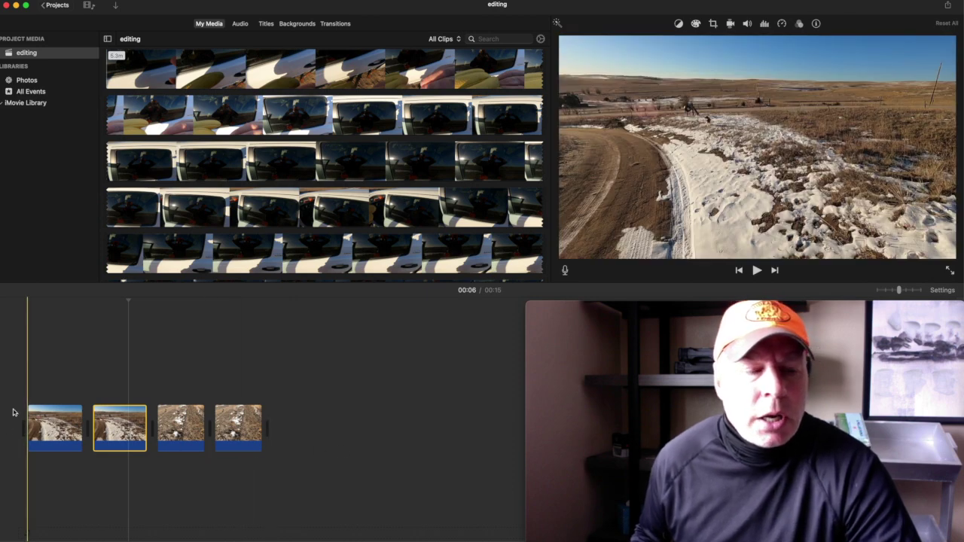
key(space)
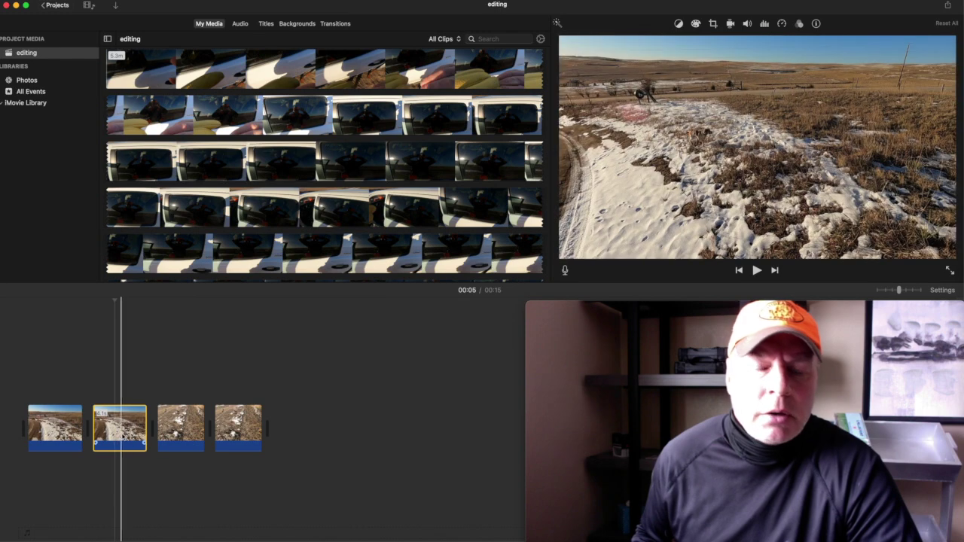
click(713, 25)
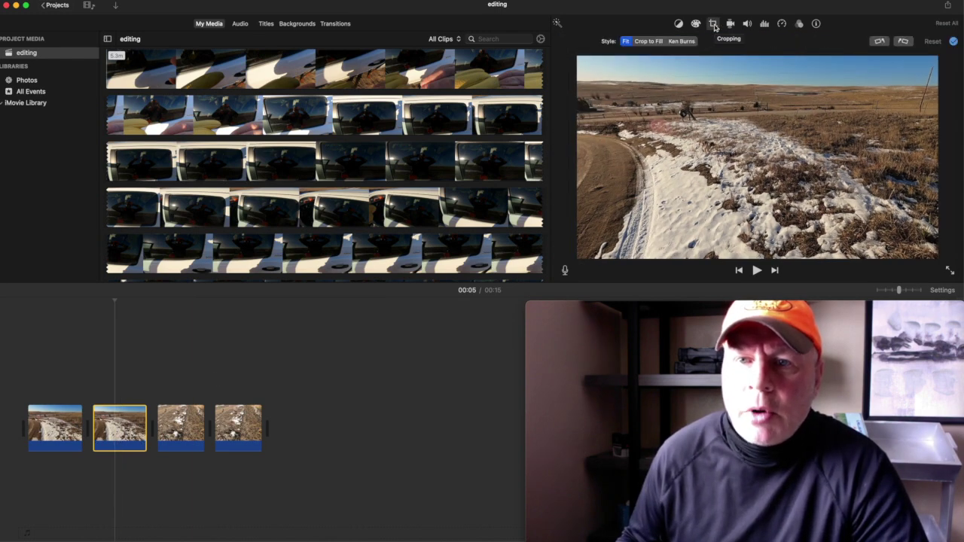
click(681, 42)
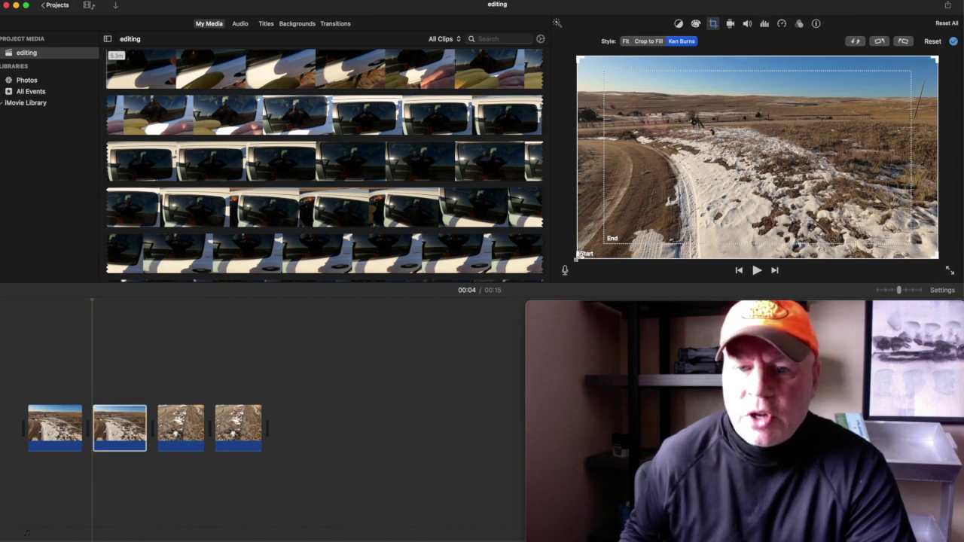
Shrink the second clip's Ken Burns Start frame to under half the picture width and position it over the distant dogs beside the road
drag(576, 256, 753, 121)
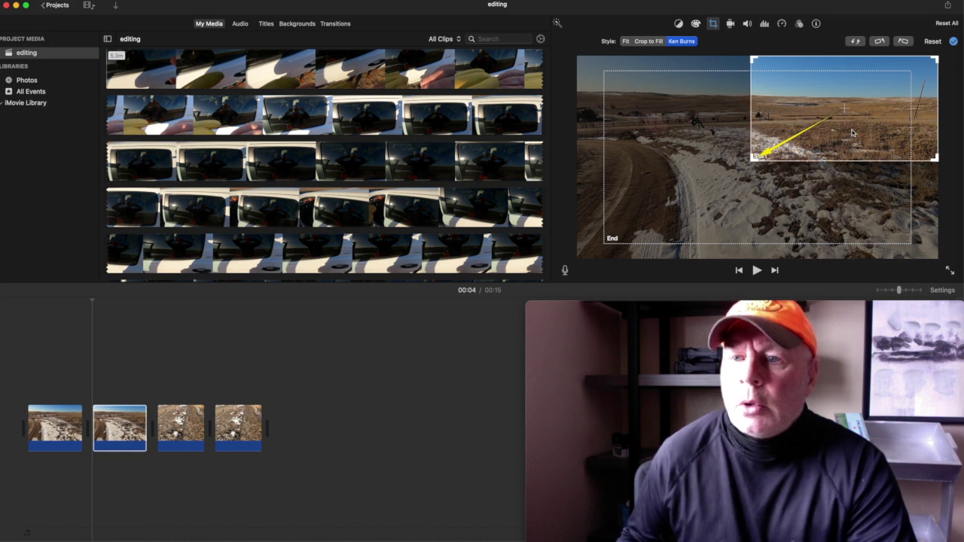
drag(848, 134, 722, 154)
drag(806, 183, 783, 174)
drag(724, 110, 735, 116)
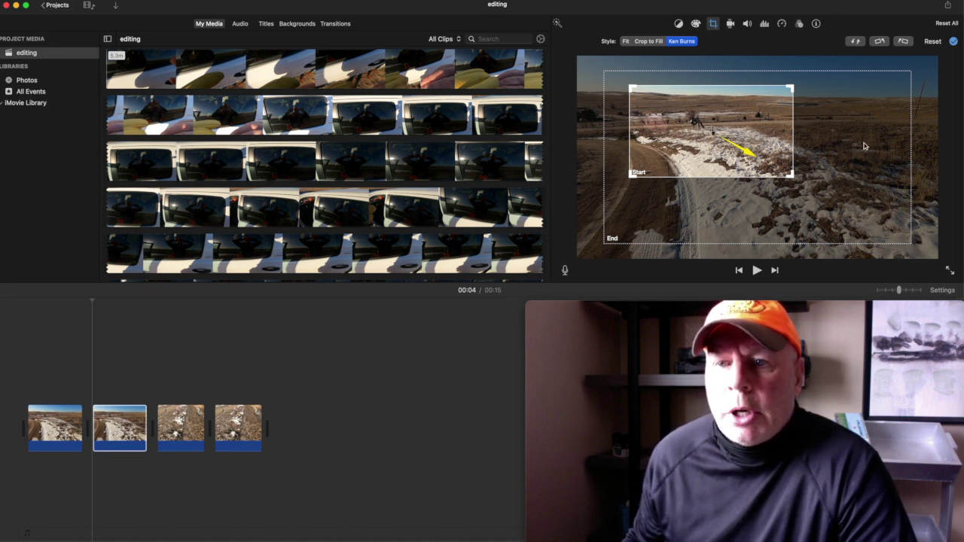
Shrink the second clip's Ken Burns End frame, place it around the dog in the snowy grass, and compare it with the Start frame
click(864, 146)
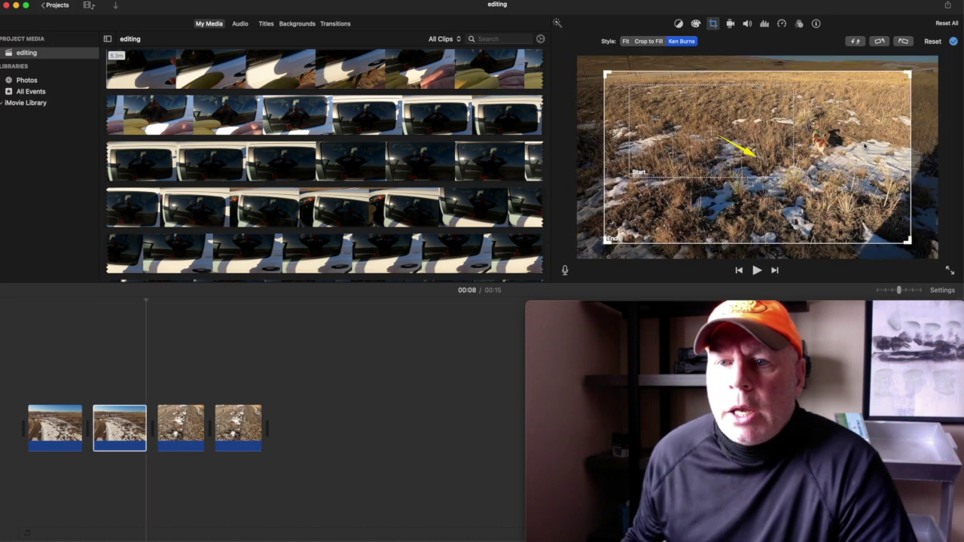
drag(602, 243, 737, 184)
drag(863, 105, 858, 154)
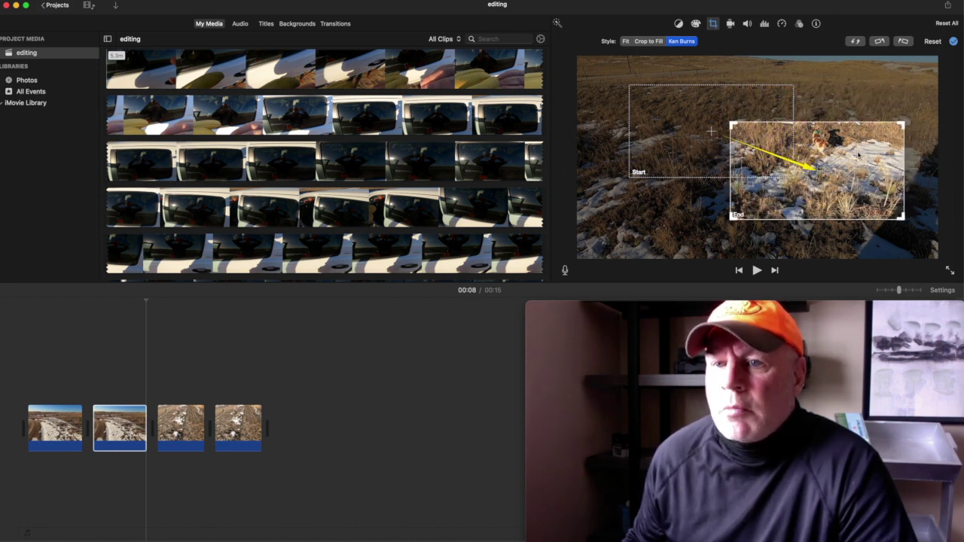
click(667, 134)
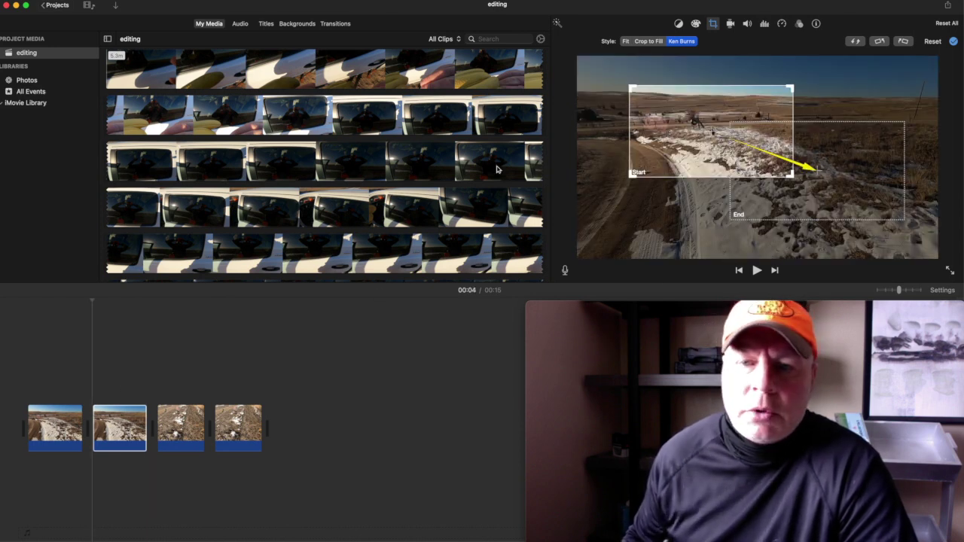
click(845, 198)
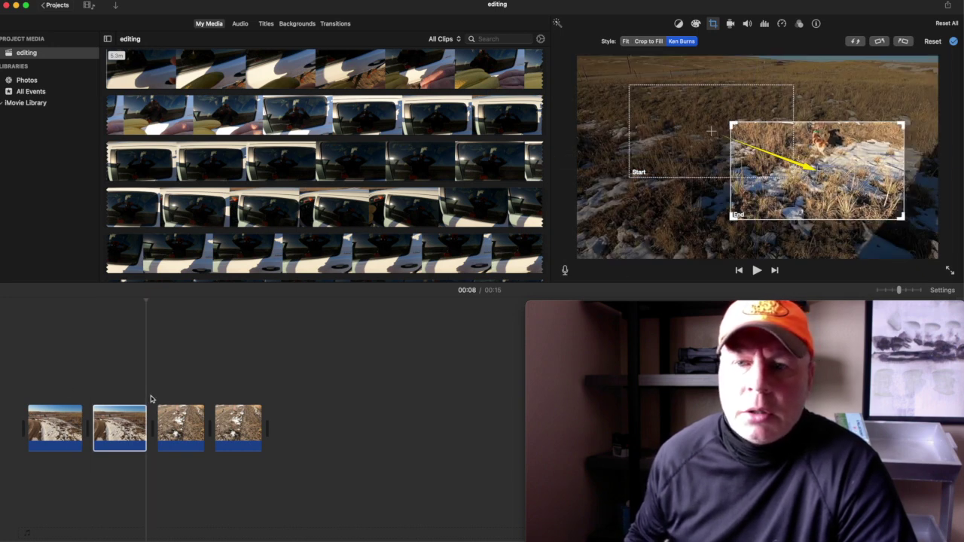
click(668, 170)
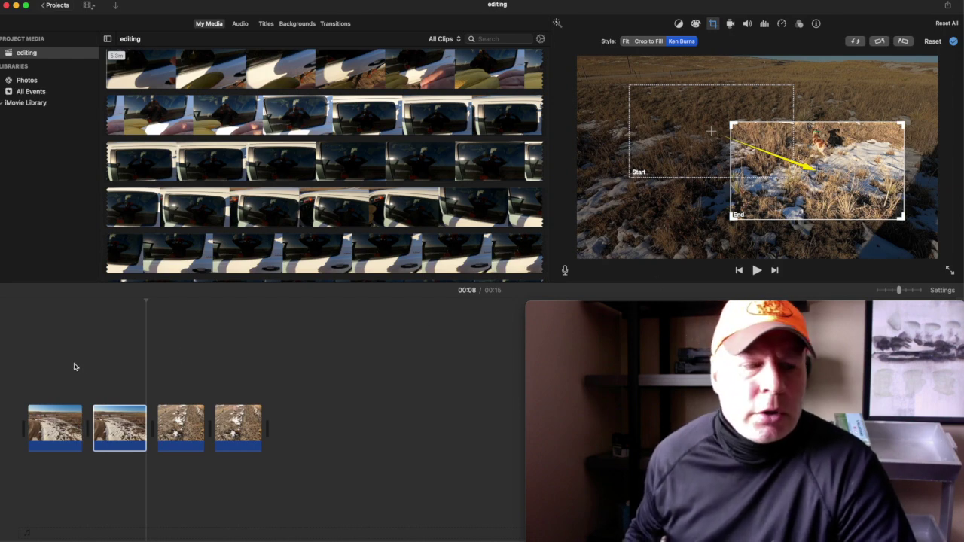
Play the timeline from the beginning to review the second clip's zoom, and replay the last two clips
click(25, 363)
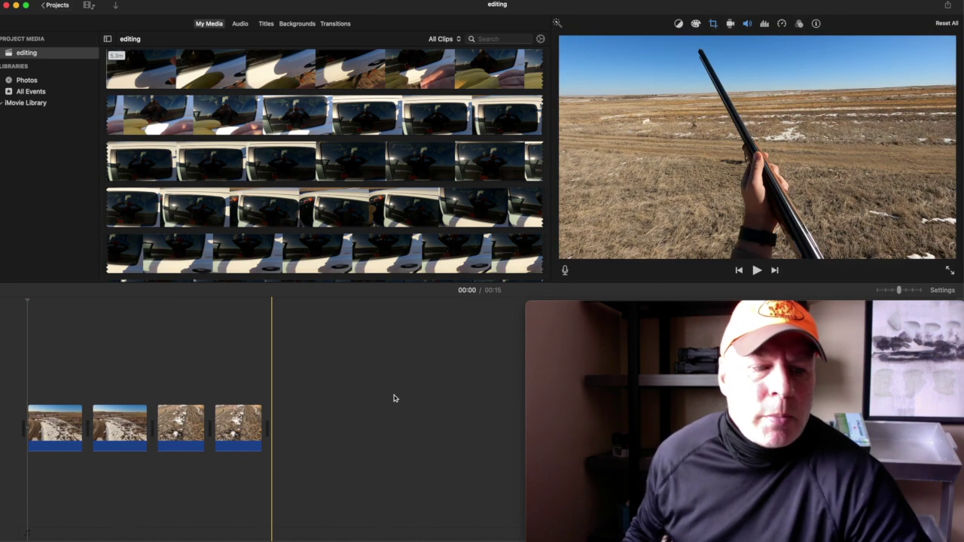
key(space)
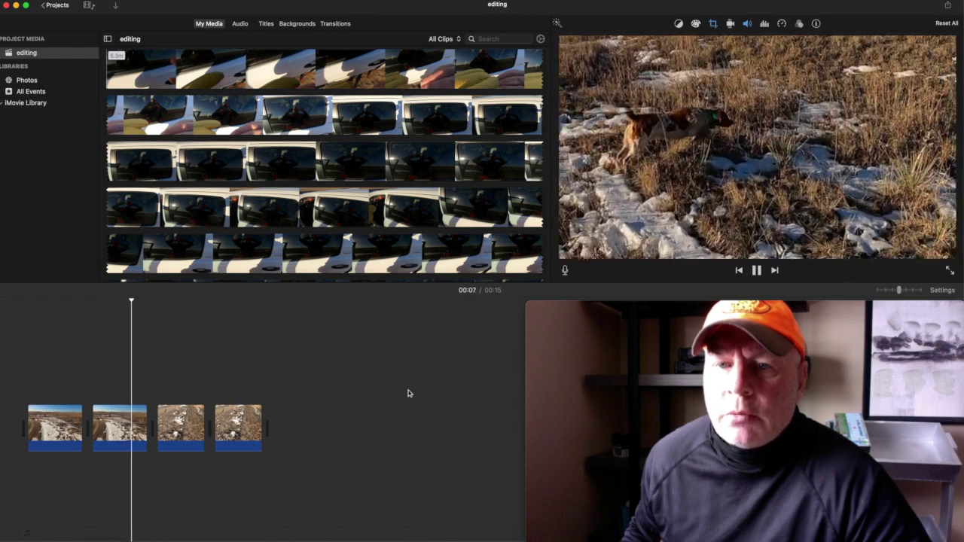
key(space)
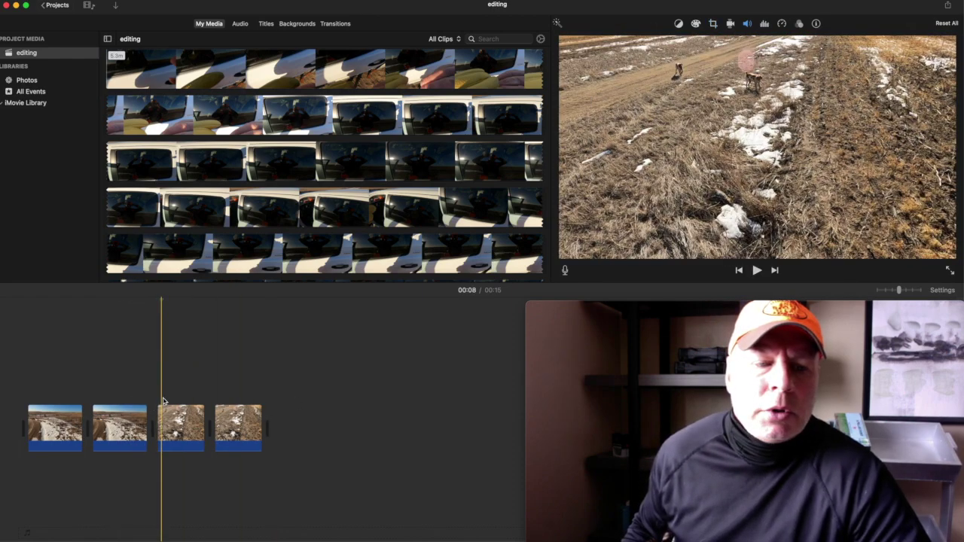
key(space)
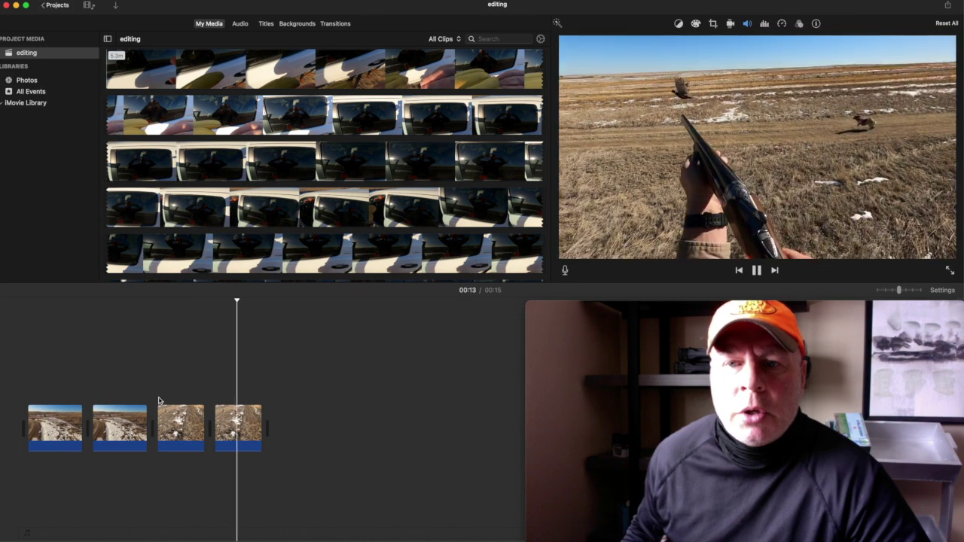
key(space)
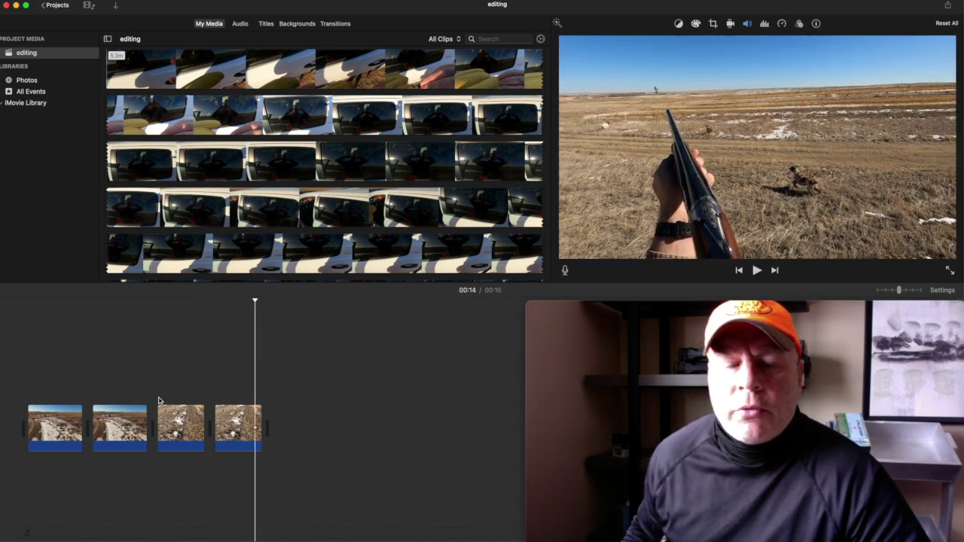
Apply the Ken Burns crop style to the fourth timeline clip
click(245, 431)
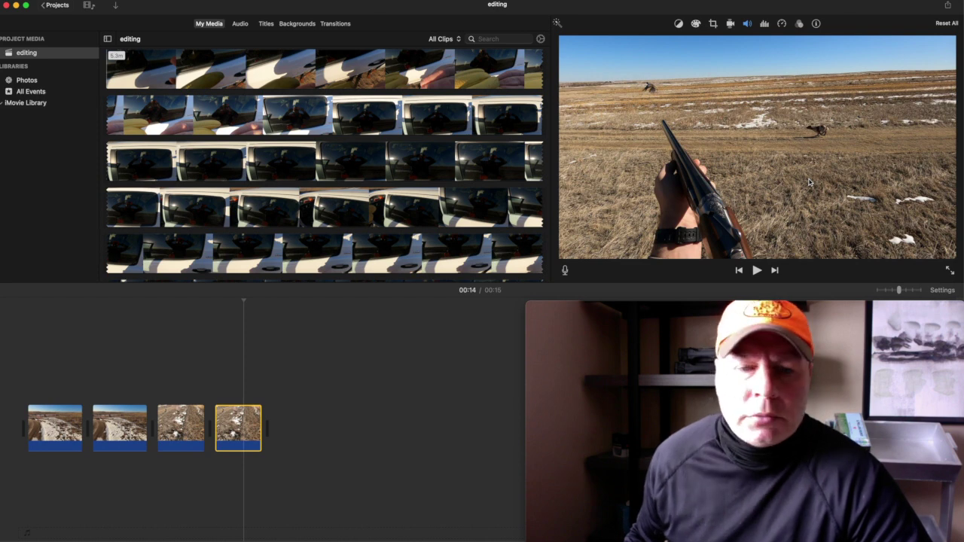
click(714, 24)
click(682, 43)
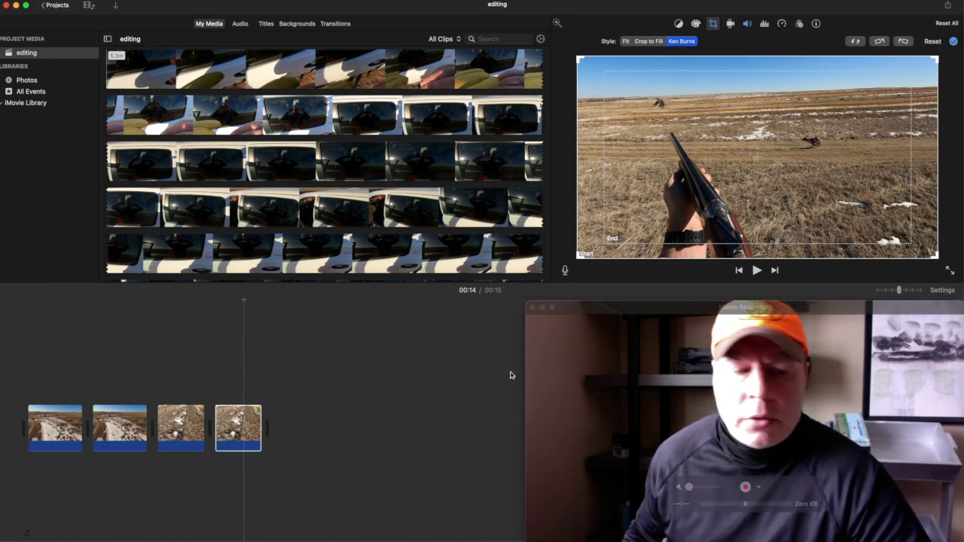
Shrink the fourth clip's Ken Burns Start frame slightly and shift it down along the picture's left edge
drag(243, 299, 217, 303)
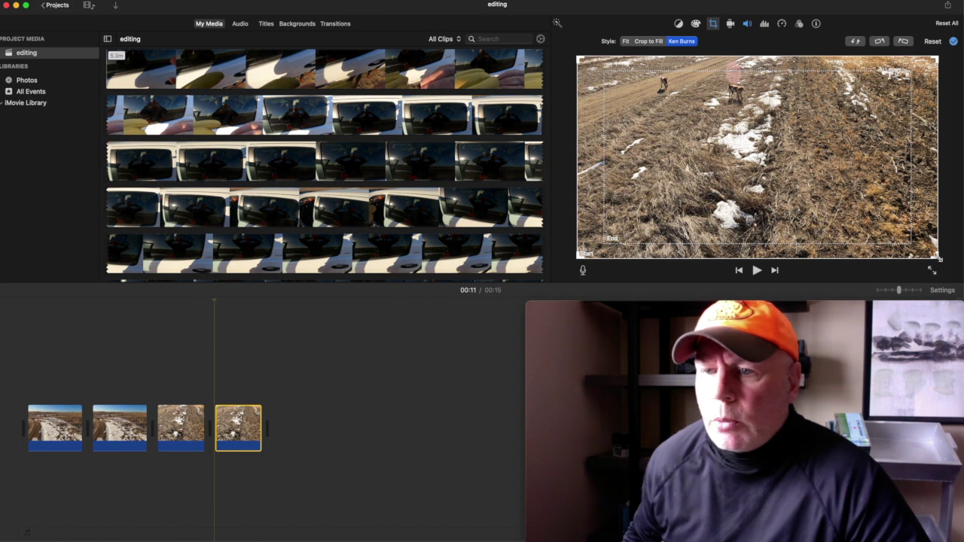
drag(936, 256, 868, 251)
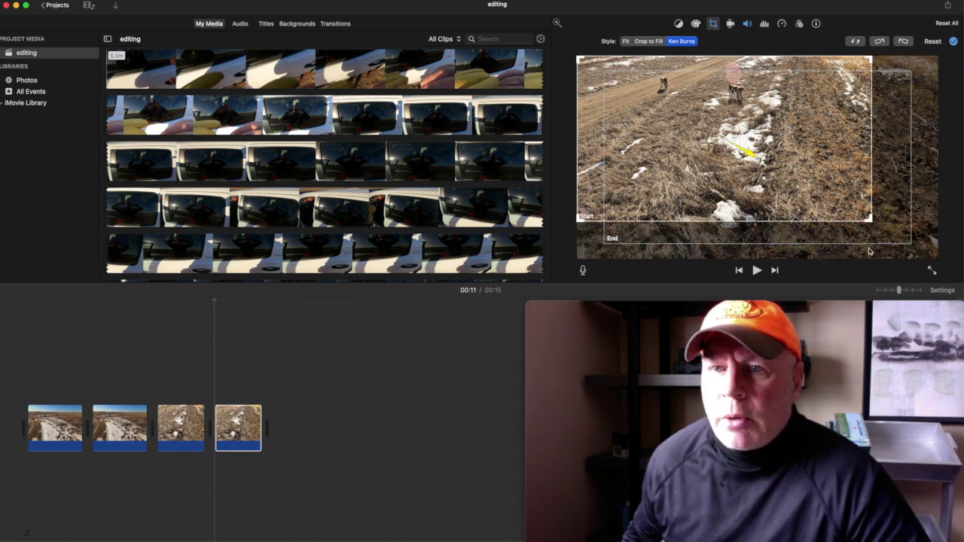
drag(837, 181, 834, 201)
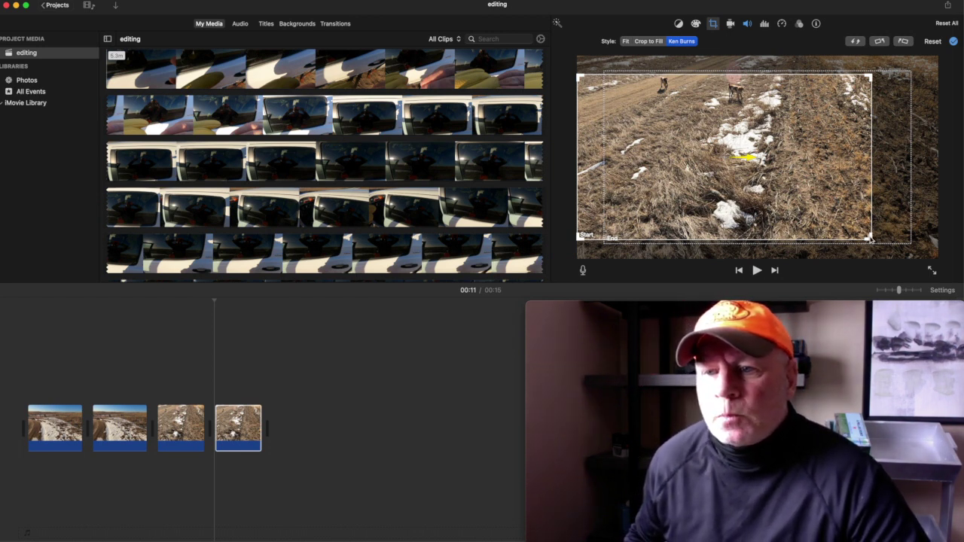
Shrink the fourth clip's Ken Burns End frame to about half the picture width in the upper-left area around the horizon
click(895, 219)
drag(902, 222, 849, 185)
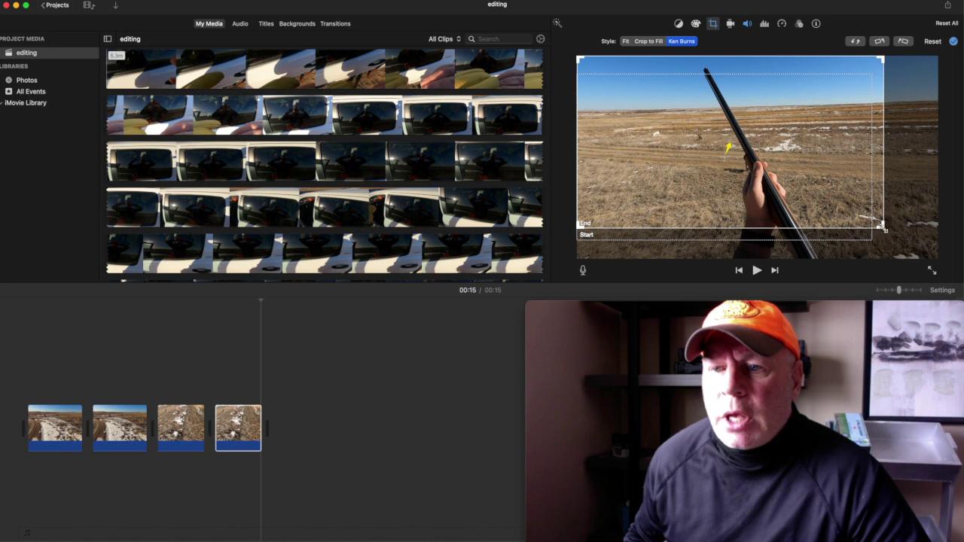
drag(881, 225, 779, 206)
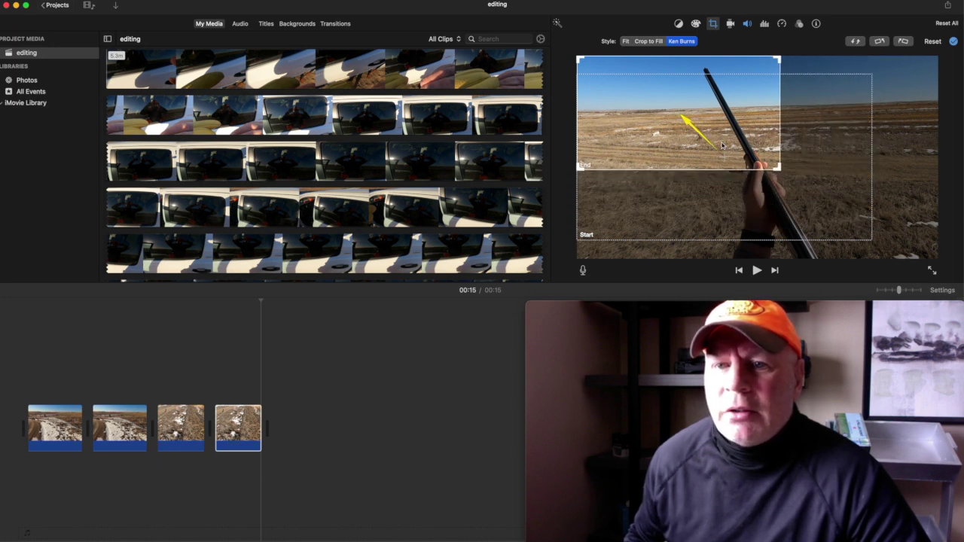
Play the timeline from the end of the third clip to review the fourth clip's zoom
click(196, 372)
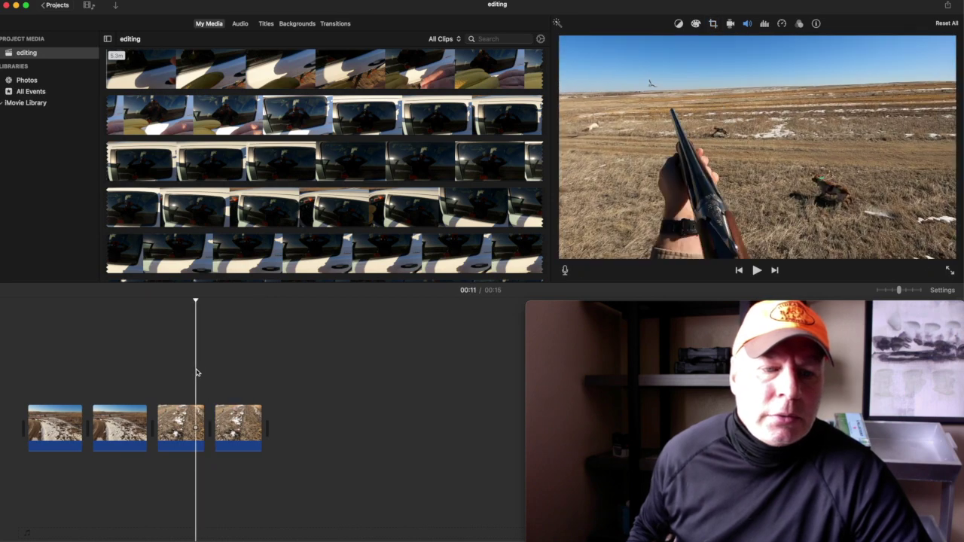
key(space)
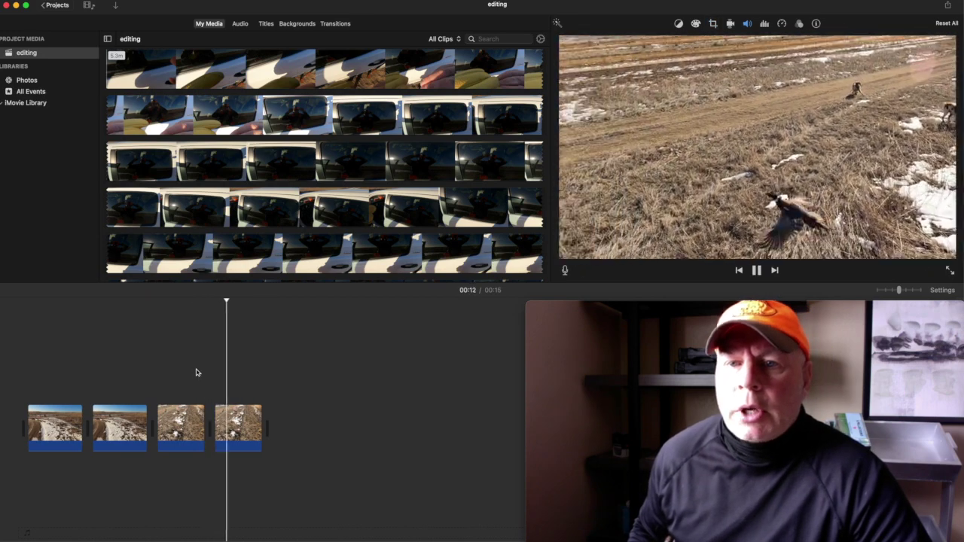